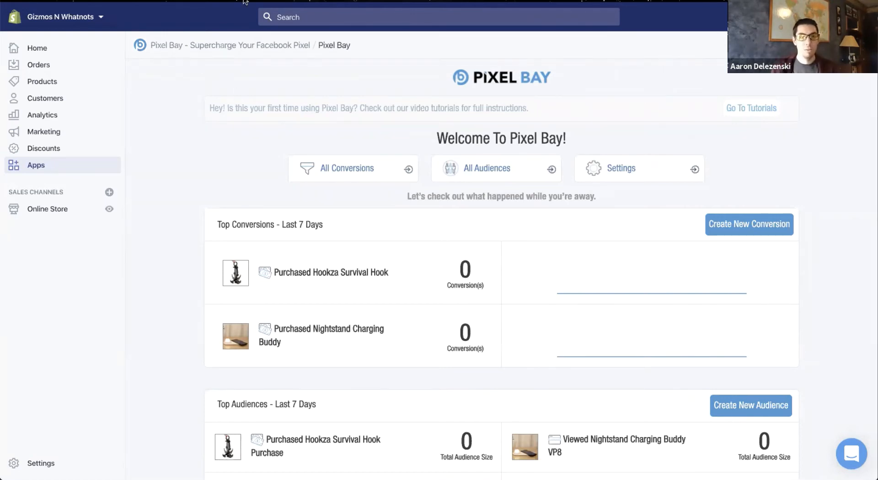
- Look over the Shopify App Store search results for "facebook catalog"
{"action": "key", "text": "ctrl+Tab"}
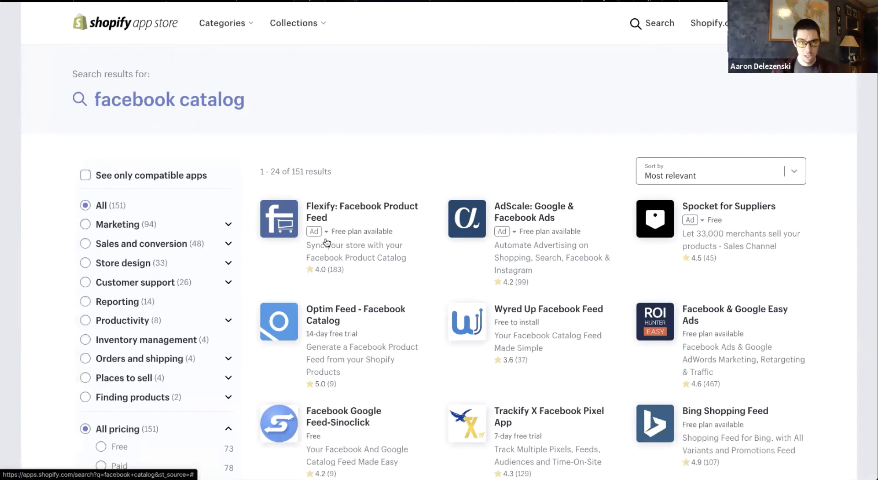
{"action": "scroll", "coordinate": [353, 236], "scroll_direction": "down", "scroll_amount": 2}
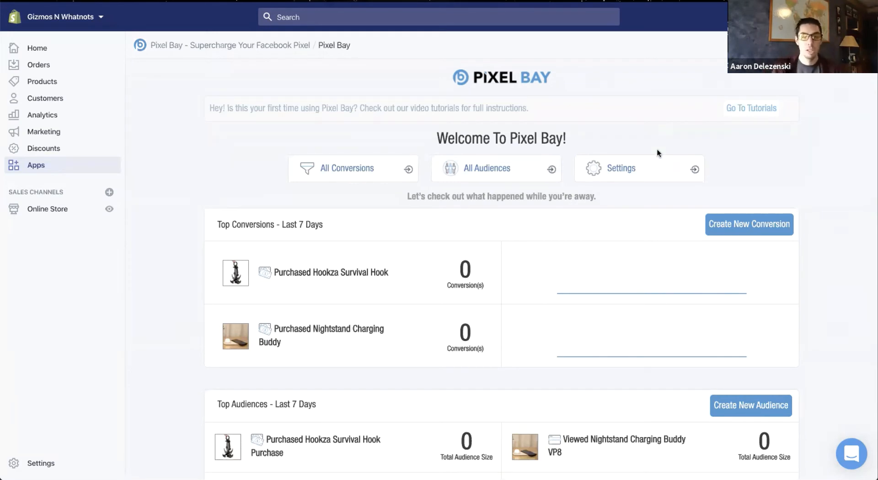
{"action": "left_click", "coordinate": [618, 167]}
{"action": "scroll", "coordinate": [282, 118], "scroll_direction": "down", "scroll_amount": 5}
{"action": "scroll", "coordinate": [320, 257], "scroll_direction": "up", "scroll_amount": 5}
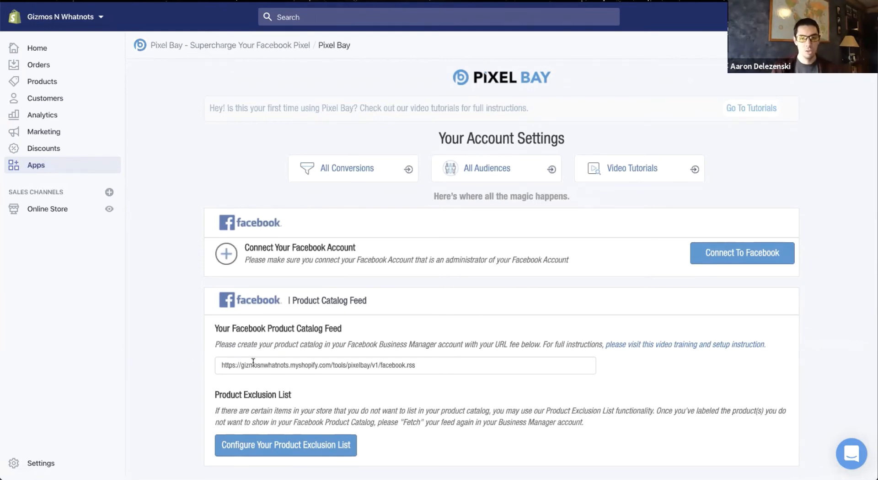
{"action": "scroll", "coordinate": [486, 365], "scroll_direction": "down", "scroll_amount": 2}
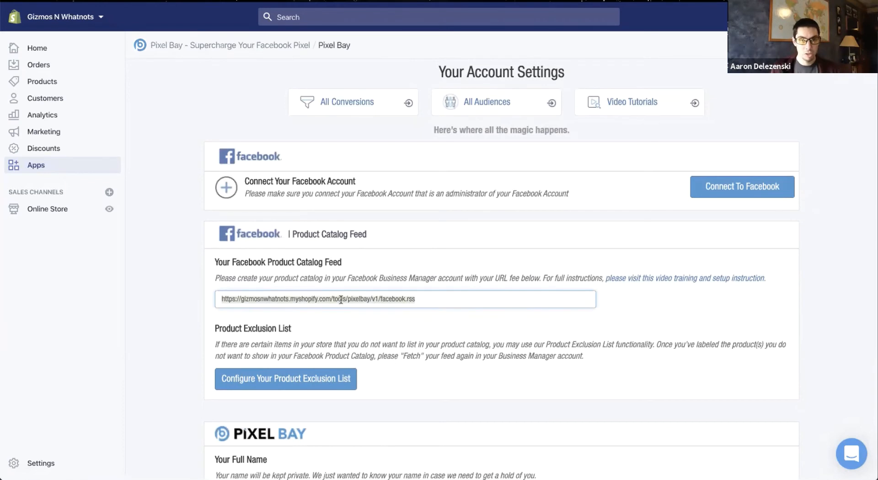
{"action": "left_click", "coordinate": [383, 311]}
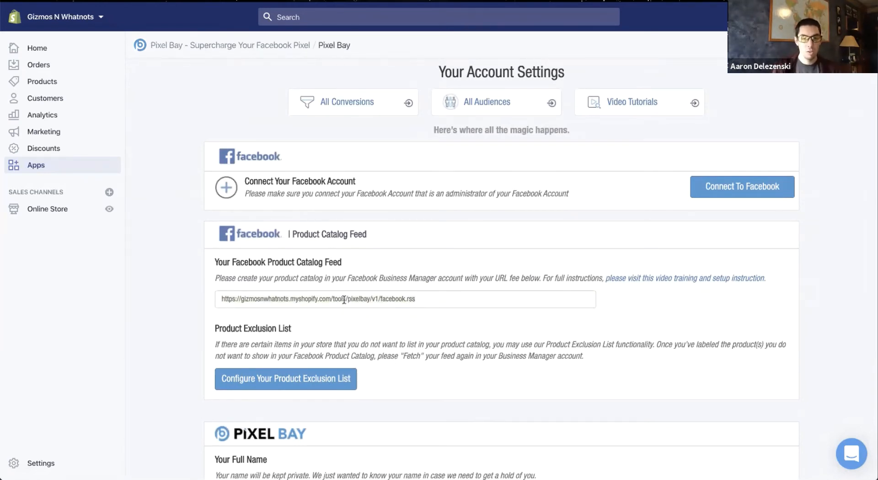
{"action": "left_click", "coordinate": [344, 300]}
{"action": "right_click", "coordinate": [348, 298]}
{"action": "left_click", "coordinate": [365, 322]}
{"action": "left_click", "coordinate": [193, 317]}
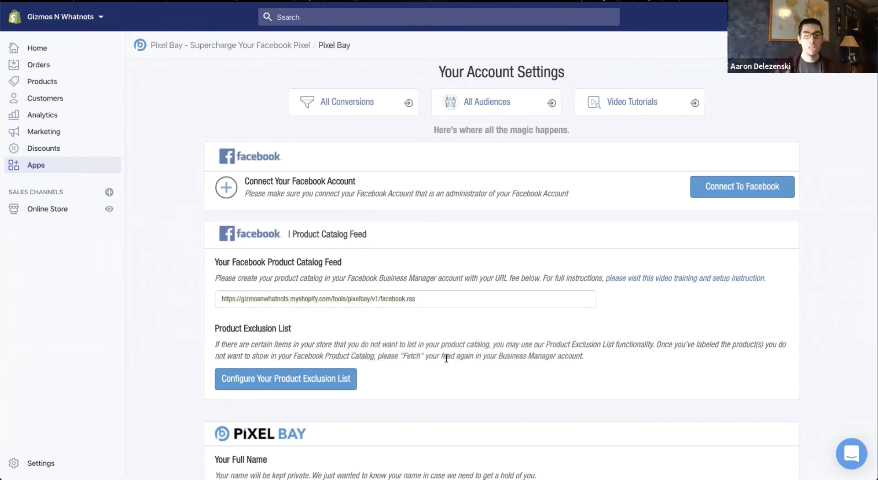
{"action": "scroll", "coordinate": [298, 239], "scroll_direction": "down", "scroll_amount": 2}
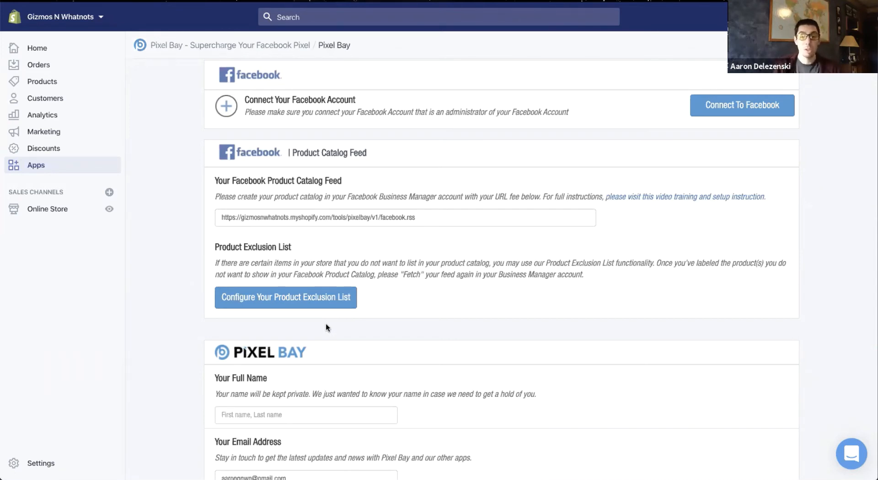
{"action": "left_click", "coordinate": [259, 210]}
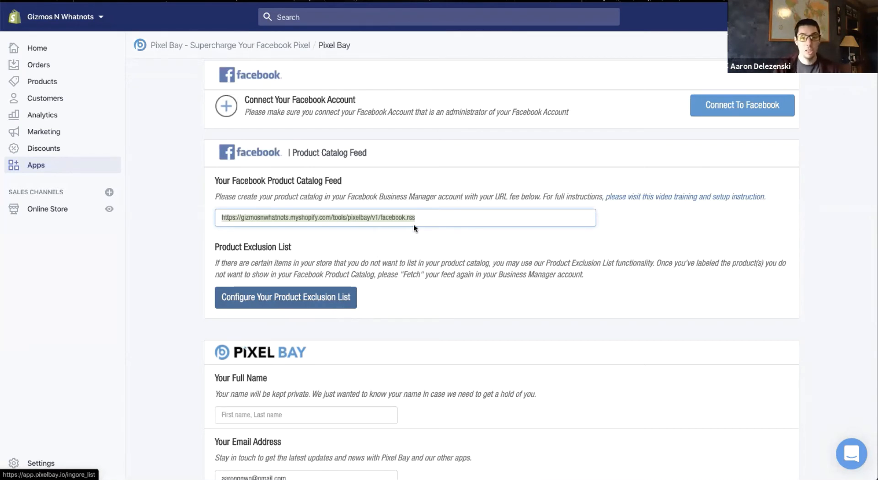
{"action": "left_click", "coordinate": [321, 227]}
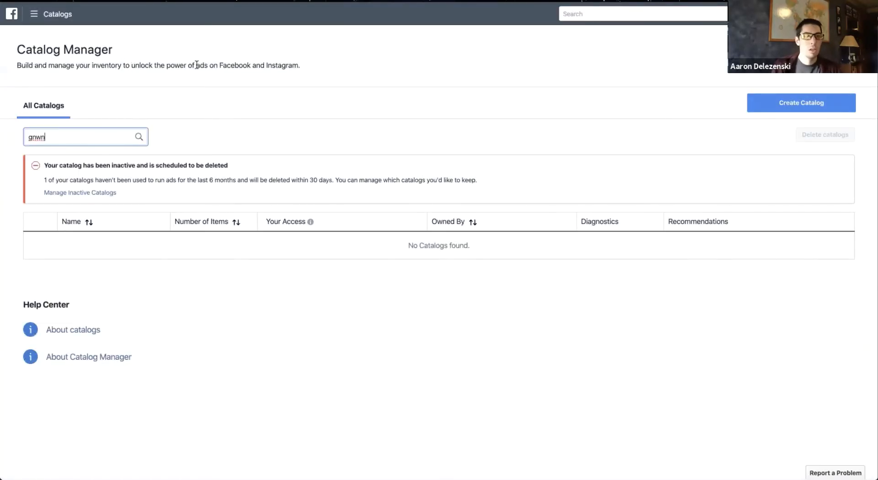
- Switch to Facebook's business tools and open Catalog Manager from the full list of tools
{"action": "left_click", "coordinate": [196, 65]}
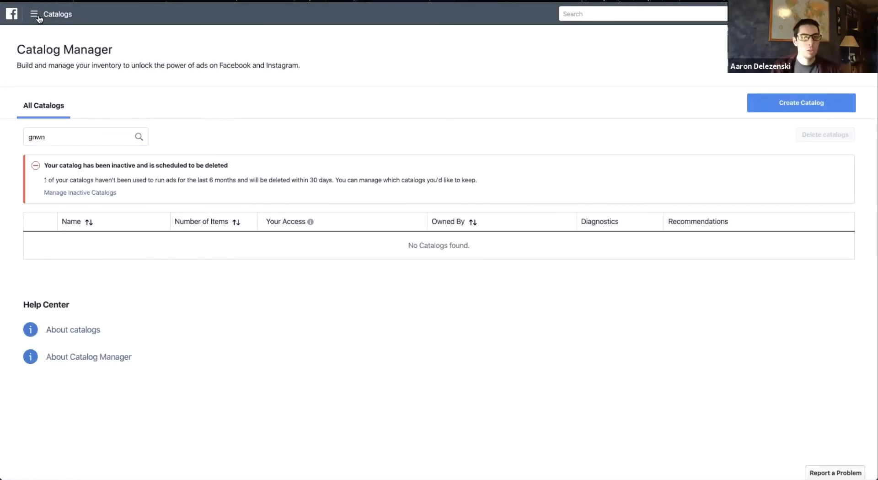
{"action": "mouse_move", "coordinate": [34, 14]}
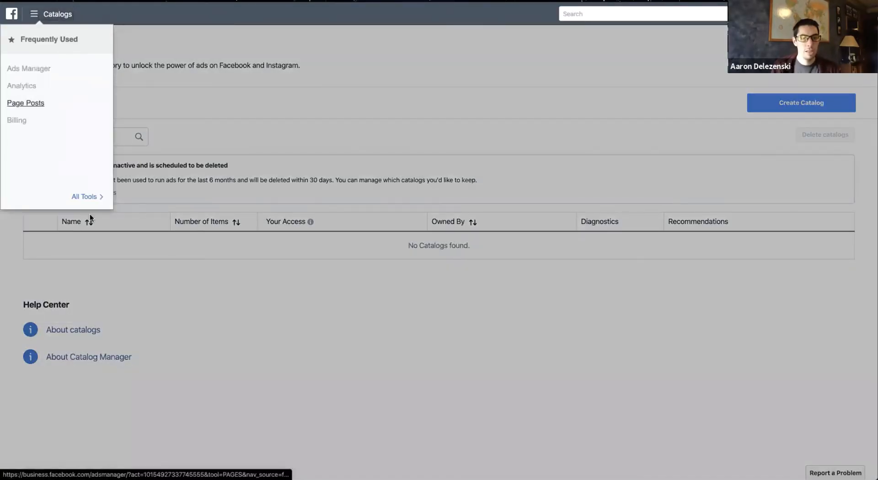
{"action": "mouse_move", "coordinate": [85, 198]}
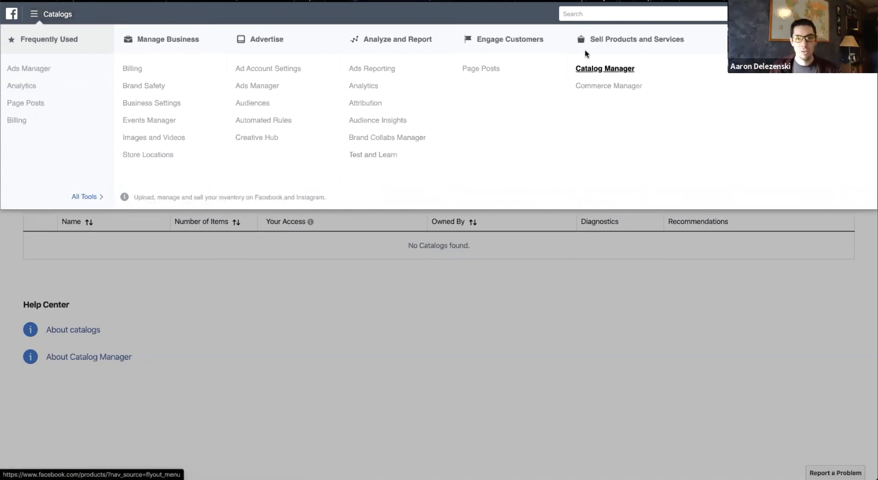
{"action": "left_click", "coordinate": [587, 68]}
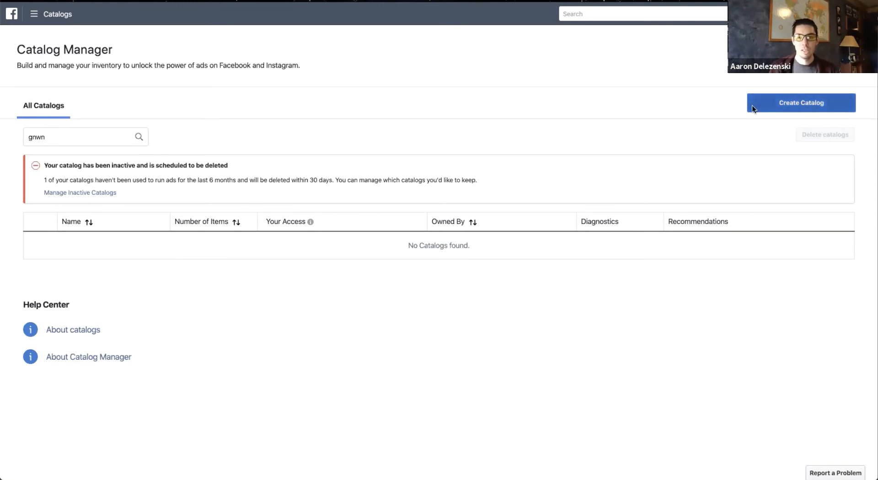
- Start creating a new catalog with E-commerce as the business category
{"action": "left_click", "coordinate": [798, 110]}
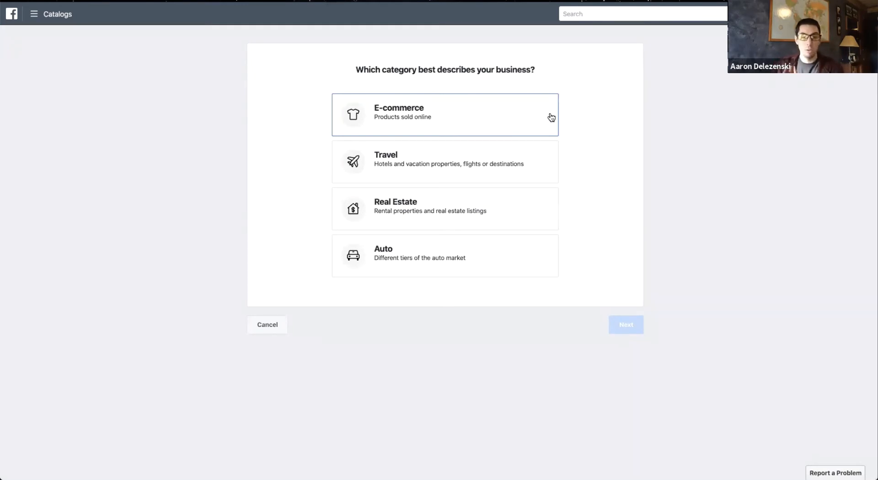
{"action": "left_click", "coordinate": [446, 117]}
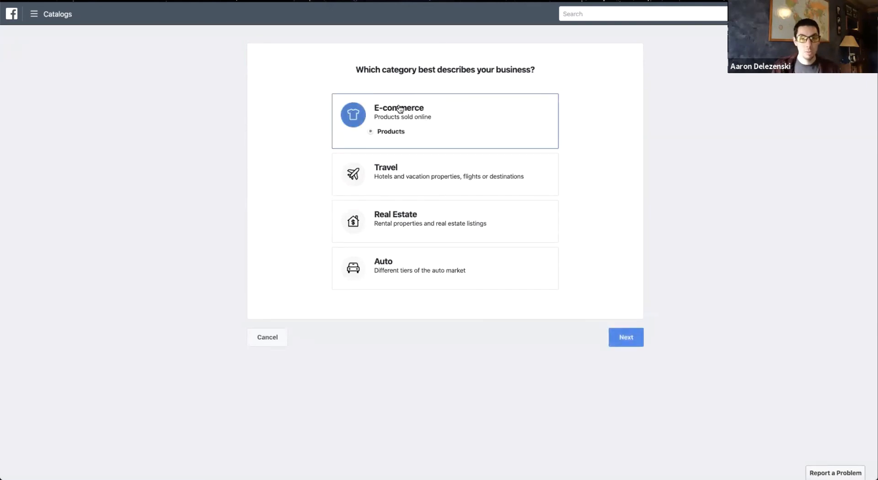
{"action": "left_click", "coordinate": [625, 338]}
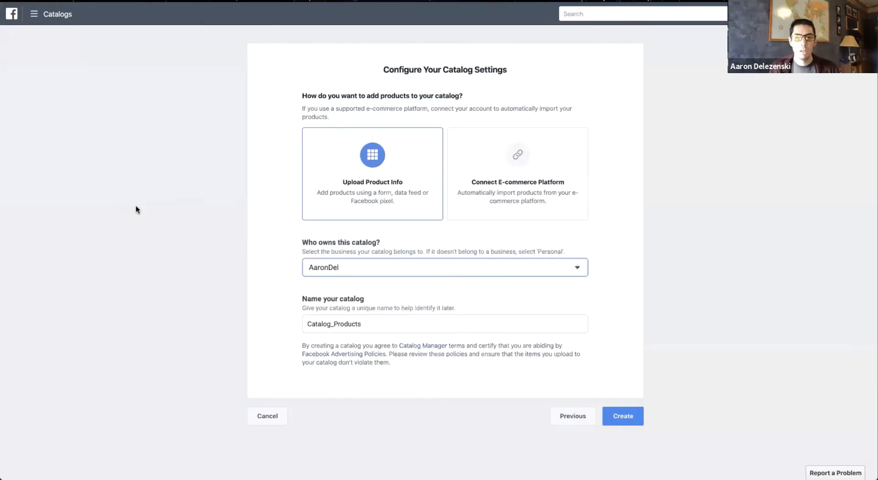
- Name the catalog "GNWN Catalog_Products" and create it with the Upload Product Info method
{"action": "left_click", "coordinate": [136, 206]}
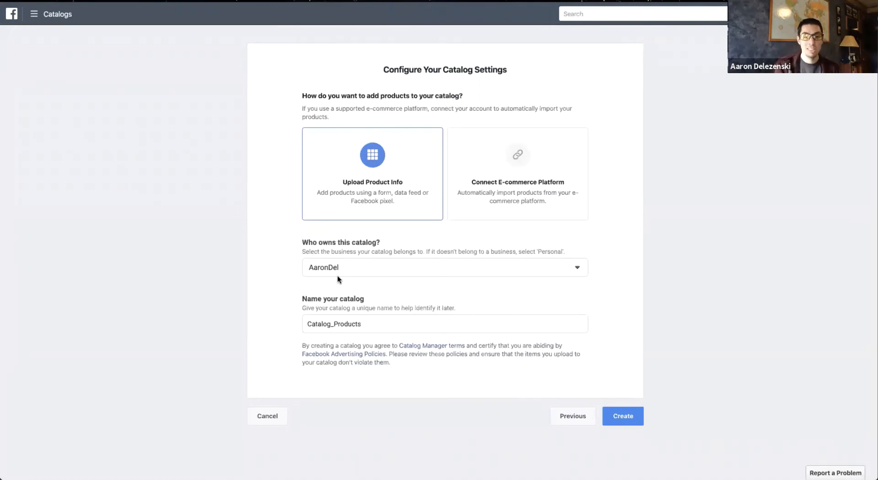
{"action": "left_click", "coordinate": [303, 325]}
{"action": "type", "text": "GNWN"}
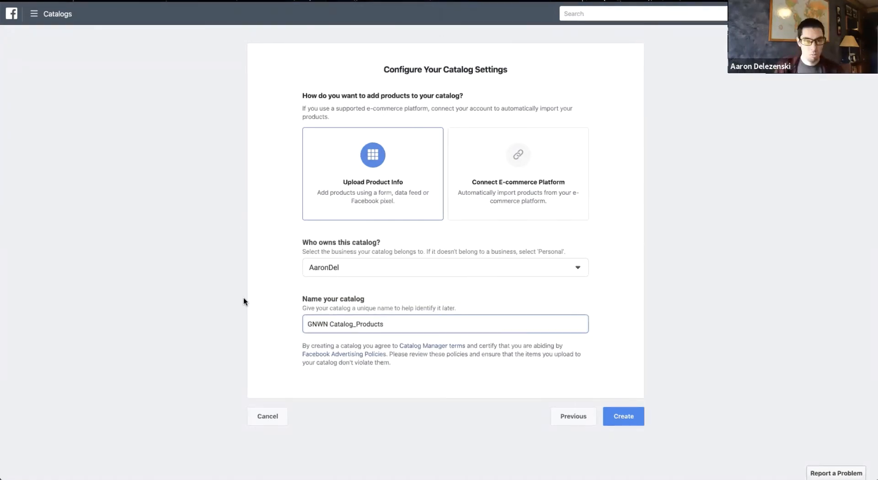
{"action": "left_click", "coordinate": [251, 331]}
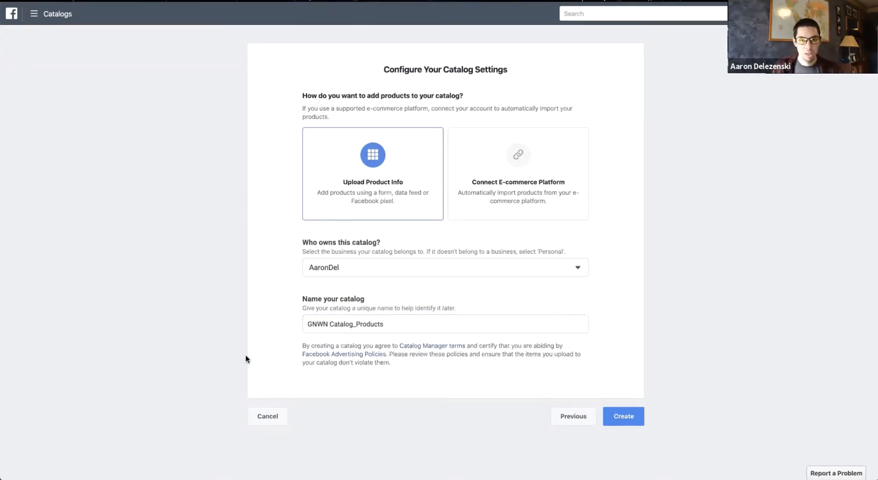
{"action": "left_click", "coordinate": [626, 418]}
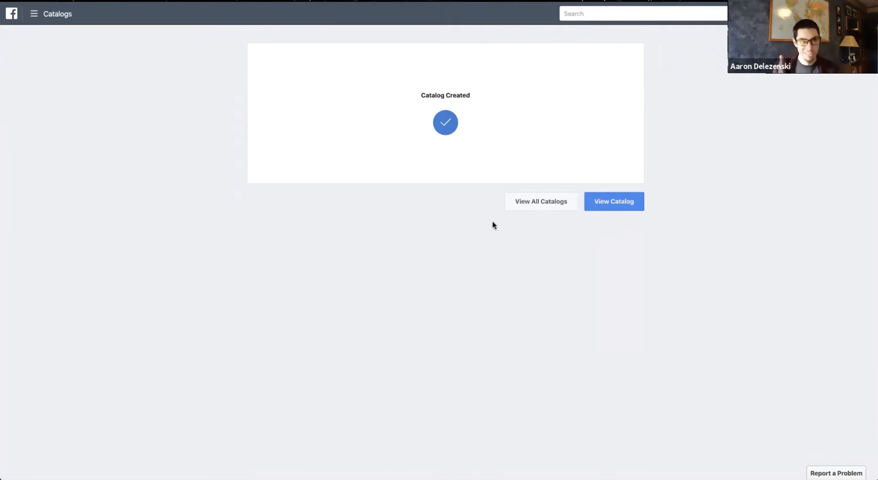
- Open the newly created catalog and view its products and product sets
{"action": "left_click", "coordinate": [623, 204]}
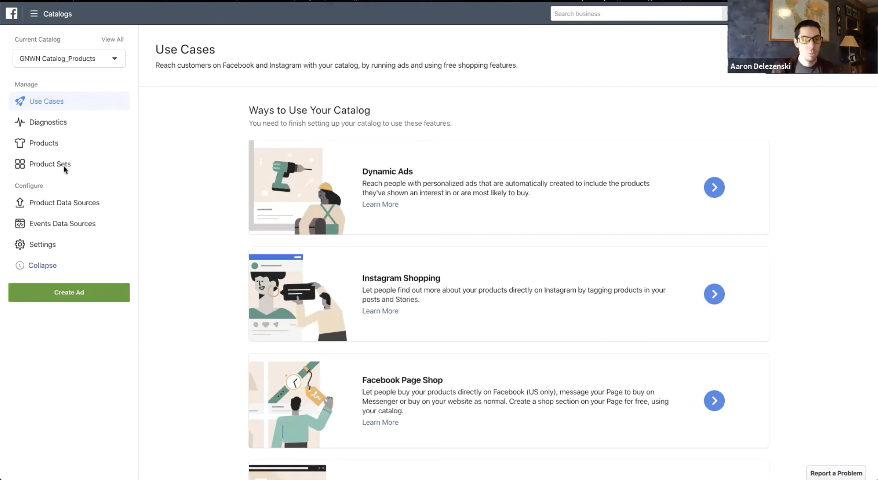
{"action": "left_click", "coordinate": [46, 146]}
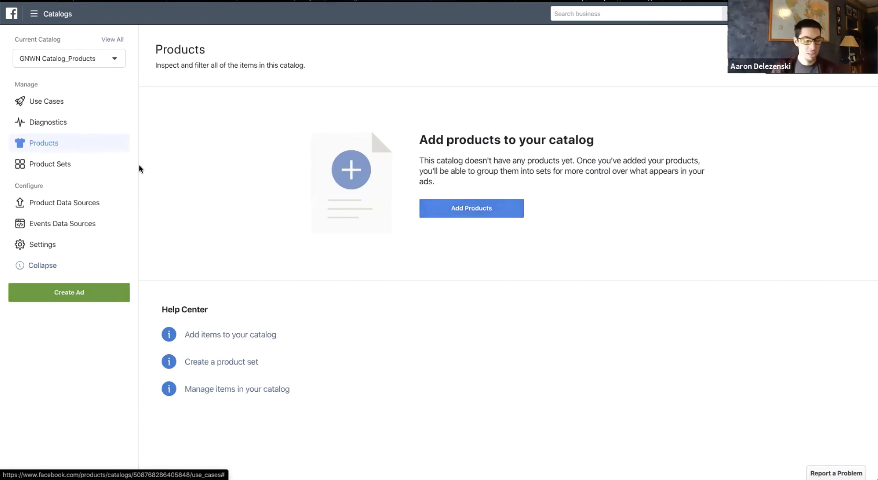
{"action": "left_click", "coordinate": [43, 165]}
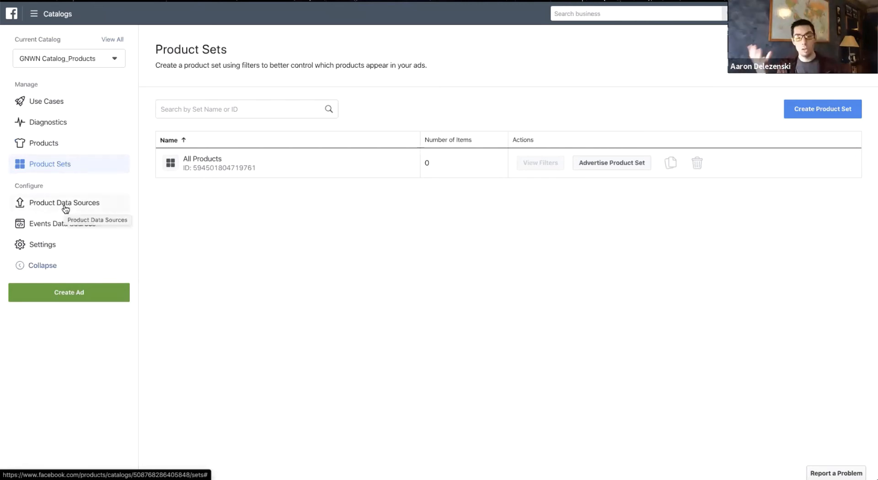
- Start adding products to the catalog's product data sources using data feeds
{"action": "left_click", "coordinate": [38, 206]}
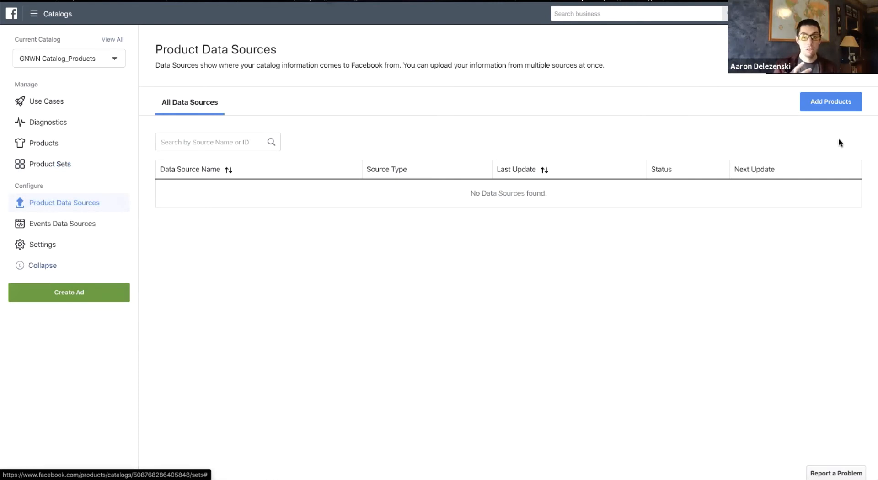
{"action": "left_click", "coordinate": [831, 102]}
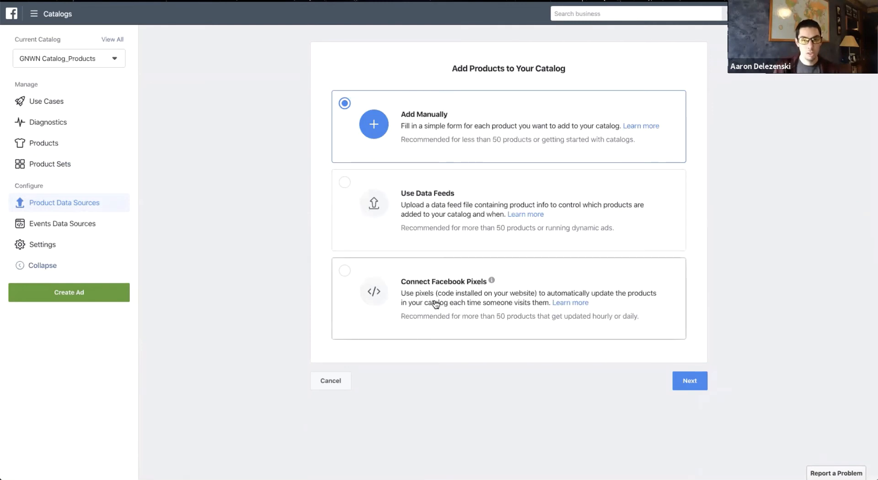
{"action": "left_click", "coordinate": [344, 185]}
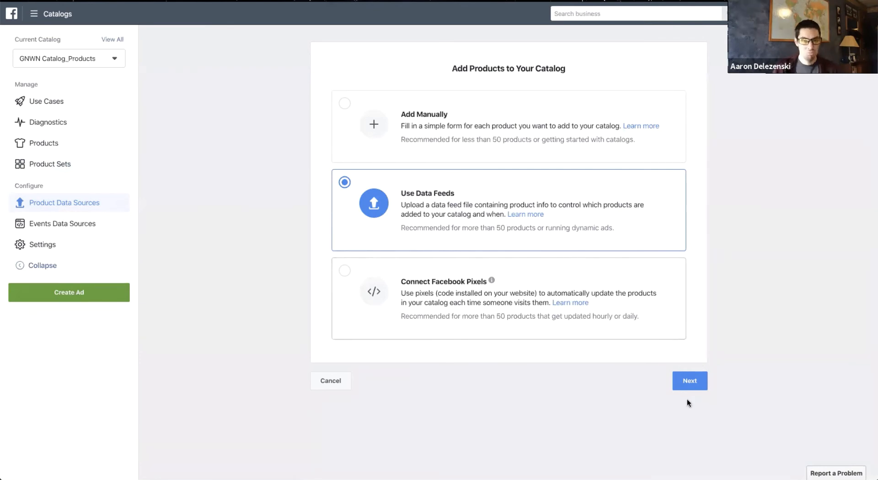
{"action": "left_click", "coordinate": [699, 382]}
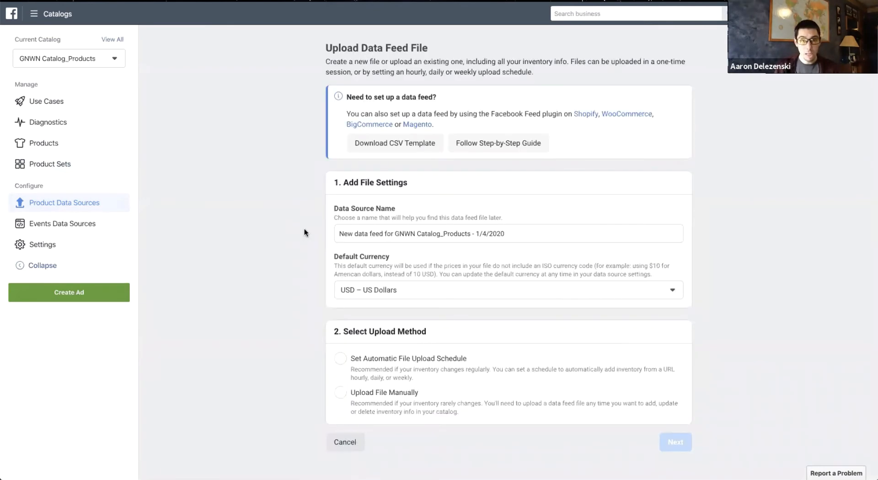
- Choose the automatic file upload schedule as the data feed's upload method
{"action": "left_click_drag", "start_coordinate": [339, 233], "coordinate": [553, 230]}
{"action": "left_click", "coordinate": [521, 246]}
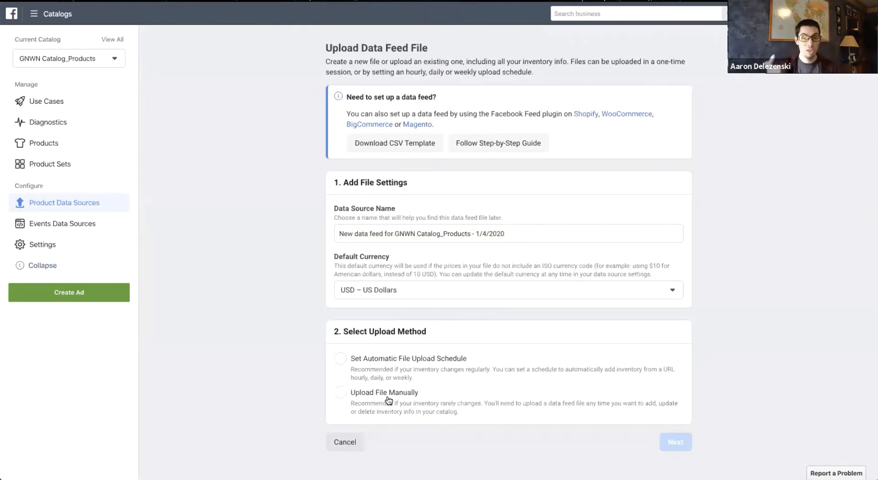
{"action": "left_click", "coordinate": [359, 370]}
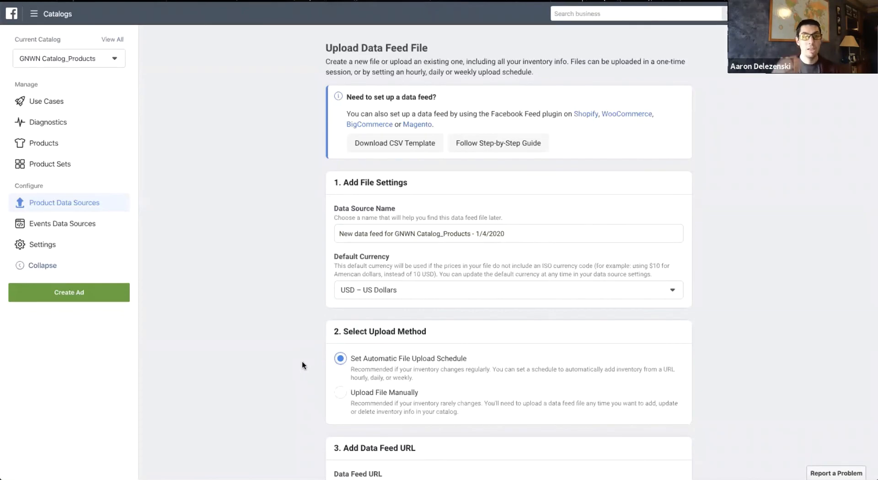
{"action": "scroll", "coordinate": [301, 359], "scroll_direction": "down", "scroll_amount": 8}
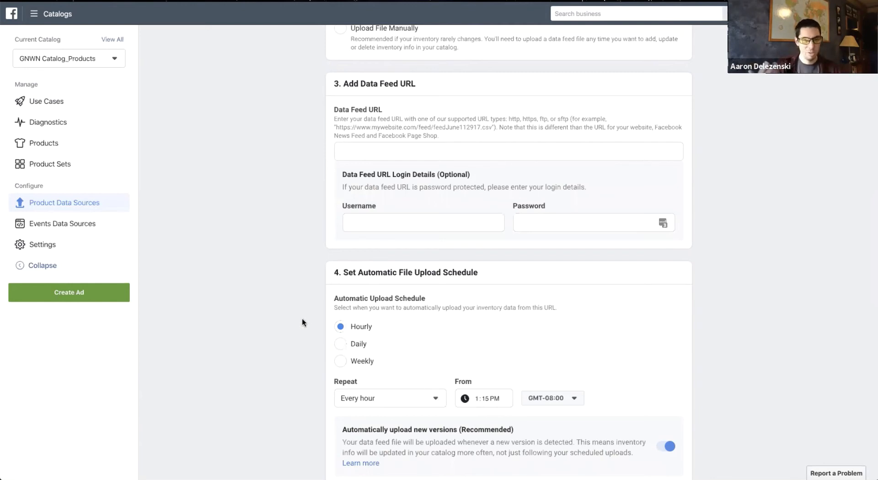
{"action": "scroll", "coordinate": [293, 325], "scroll_direction": "up", "scroll_amount": 5}
{"action": "left_click", "coordinate": [372, 362]}
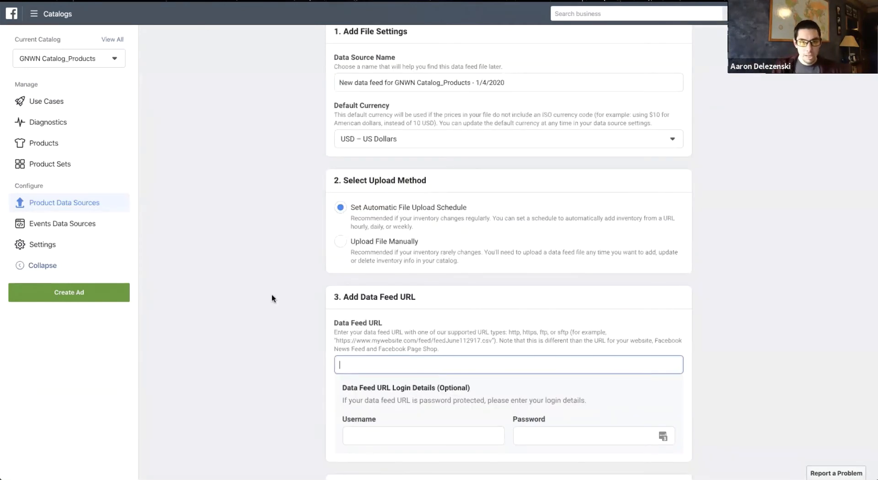
{"action": "scroll", "coordinate": [272, 297], "scroll_direction": "down", "scroll_amount": 2}
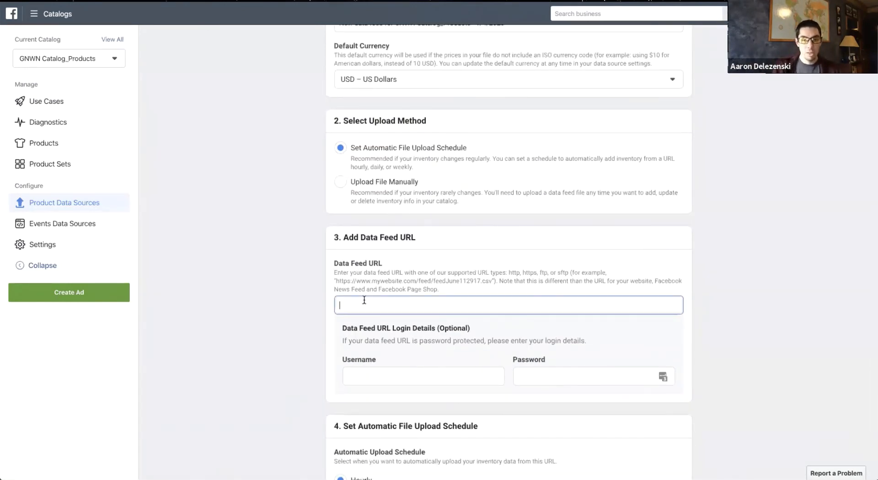
{"action": "type", "text": "https://gizmosnwhatnots.myshopify.com/tools/pixelbay/v1/facebook.rss"}
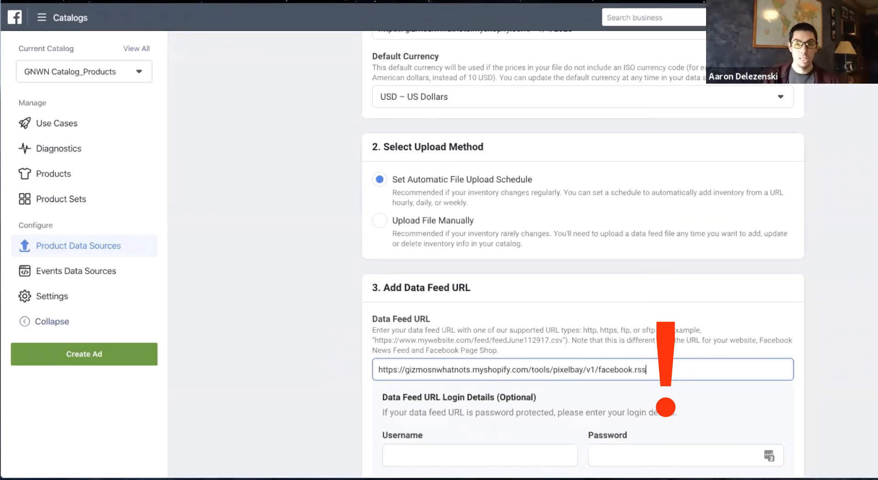
- Read Pixel Bay's help article on feed pagination, focusing on the limit and page parameters for the RSS feed URL
{"action": "left_click", "coordinate": [405, 2]}
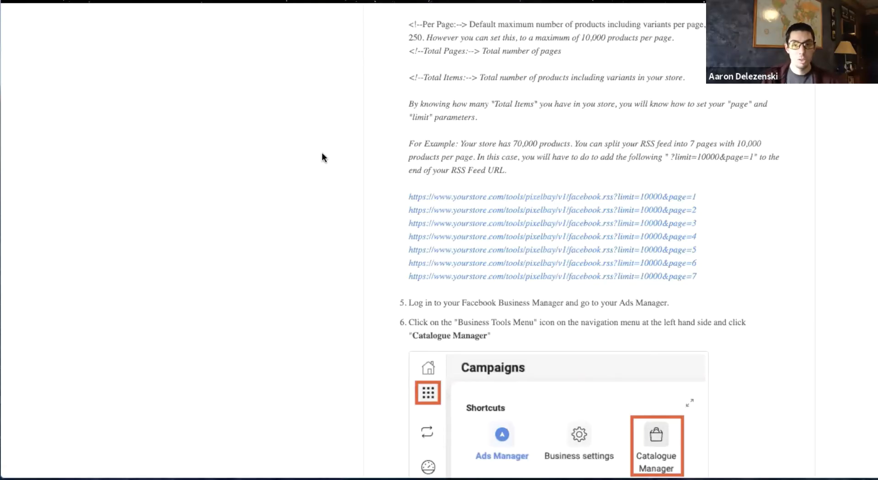
{"action": "scroll", "coordinate": [322, 152], "scroll_direction": "up", "scroll_amount": 15}
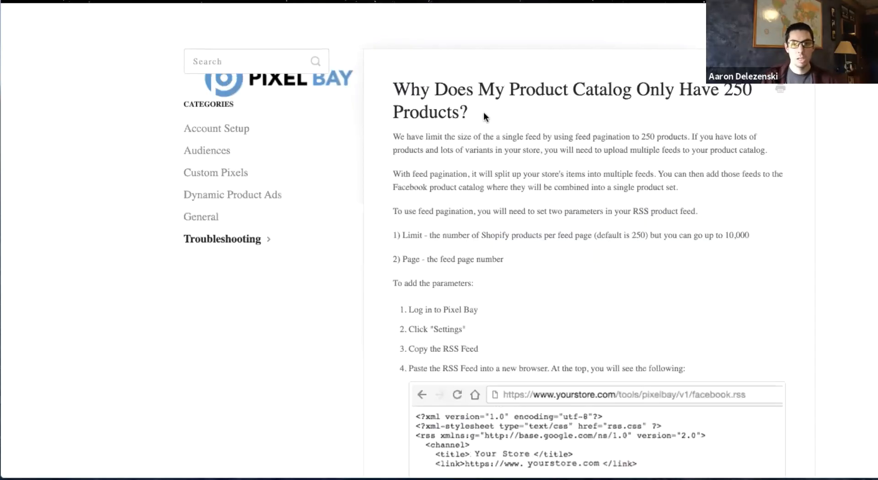
{"action": "scroll", "coordinate": [549, 211], "scroll_direction": "down", "scroll_amount": 6}
{"action": "scroll", "coordinate": [622, 203], "scroll_direction": "down", "scroll_amount": 2}
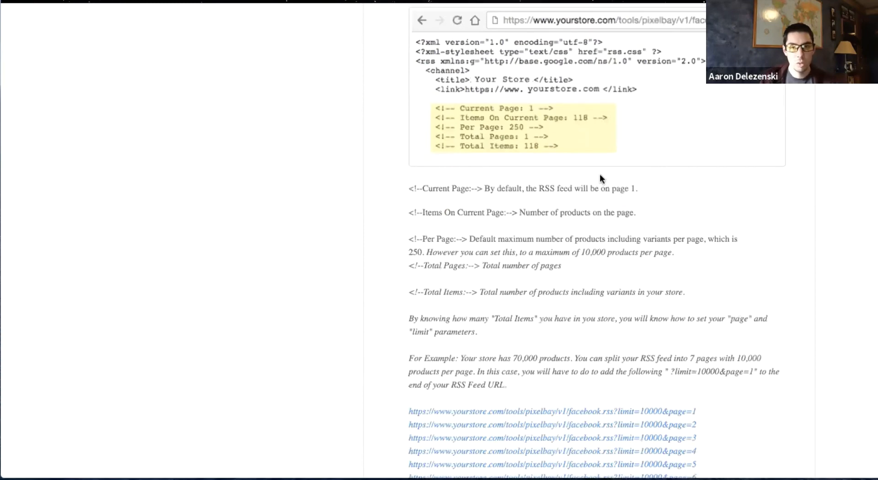
{"action": "scroll", "coordinate": [600, 173], "scroll_direction": "up", "scroll_amount": 1}
{"action": "scroll", "coordinate": [630, 185], "scroll_direction": "down", "scroll_amount": 4}
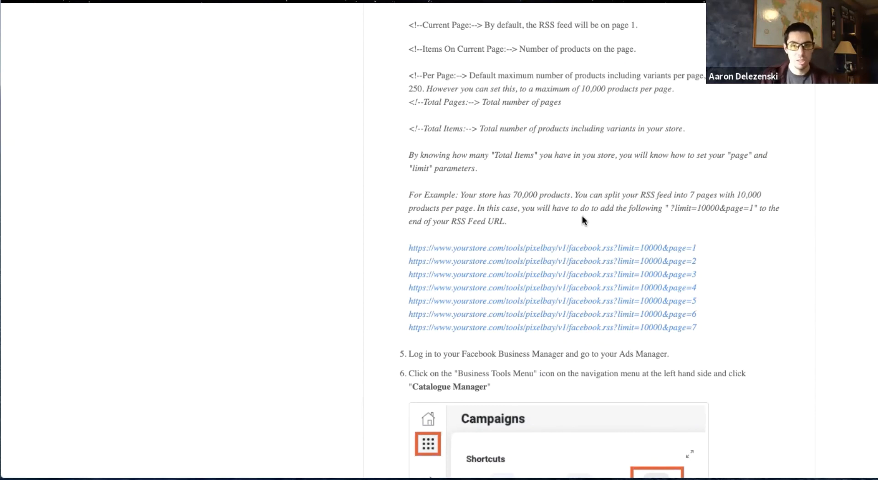
{"action": "scroll", "coordinate": [584, 222], "scroll_direction": "up", "scroll_amount": 2}
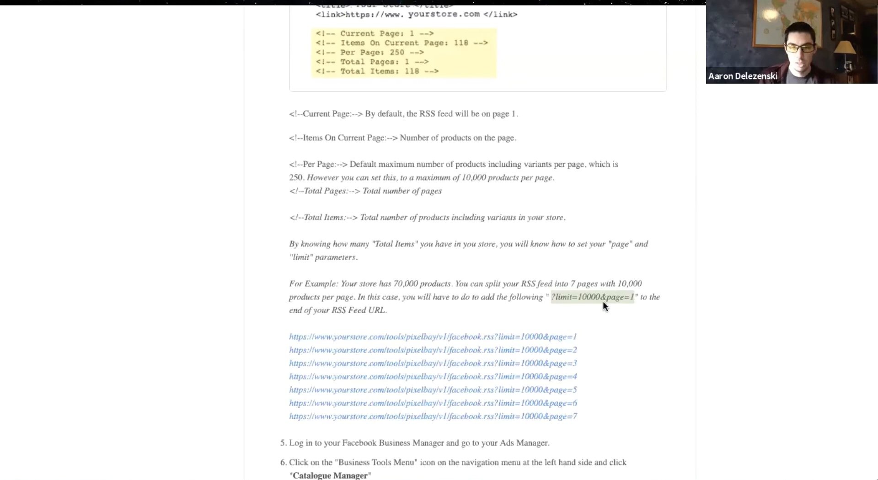
{"action": "scroll", "coordinate": [604, 302], "scroll_direction": "down", "scroll_amount": 2}
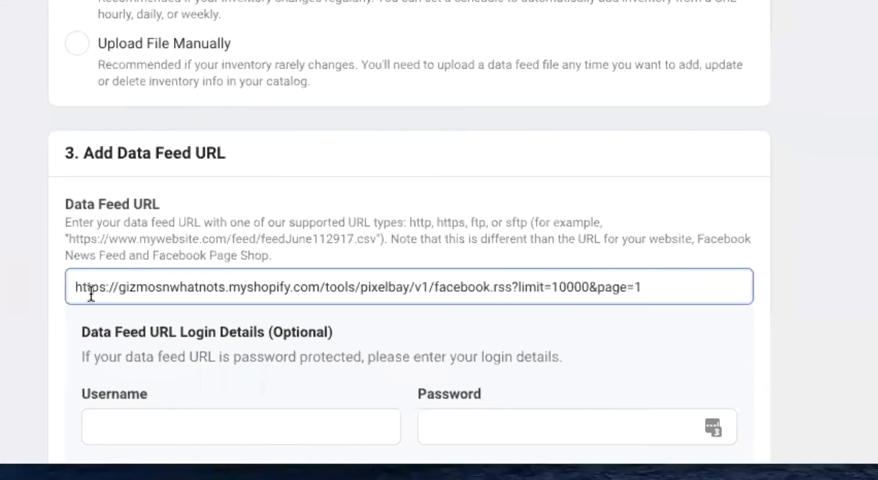
- Append ?limit=10000&page=1 to the data feed URL and start the upload with the hourly schedule
{"action": "left_click", "coordinate": [77, 284]}
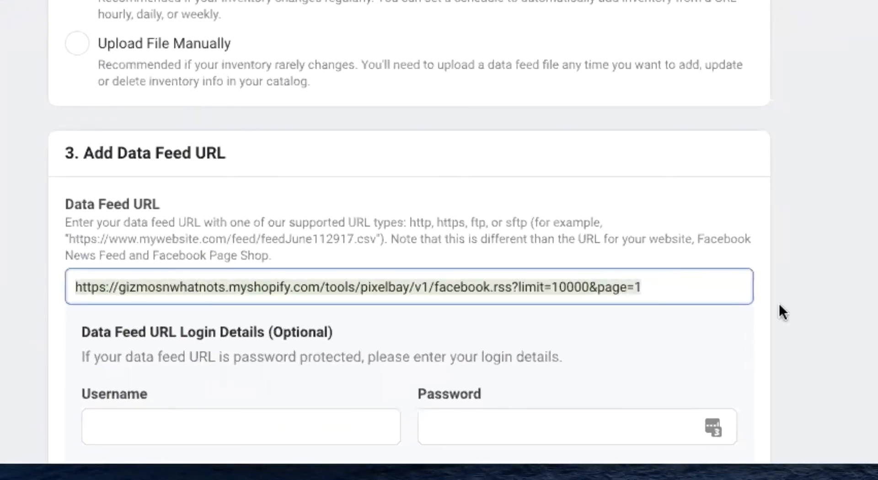
{"action": "left_click", "coordinate": [779, 306]}
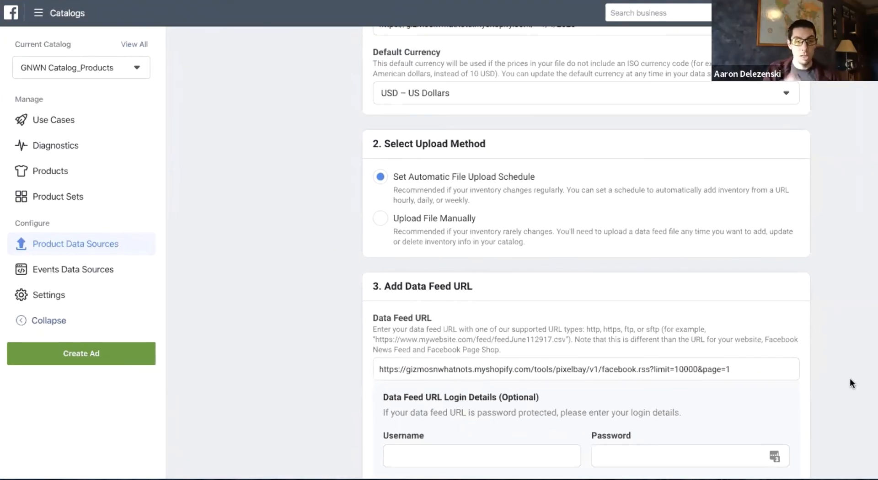
{"action": "scroll", "coordinate": [811, 325], "scroll_direction": "down", "scroll_amount": 3}
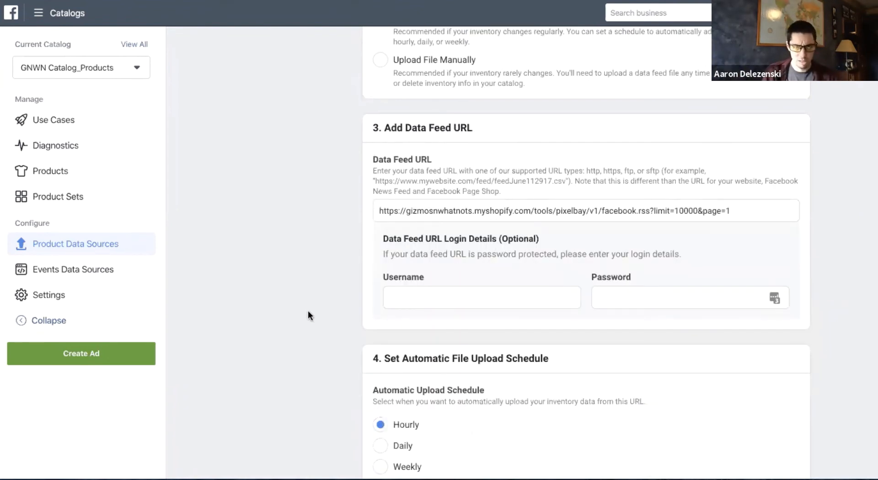
{"action": "scroll", "coordinate": [308, 316], "scroll_direction": "down", "scroll_amount": 4}
{"action": "left_click", "coordinate": [769, 447]}
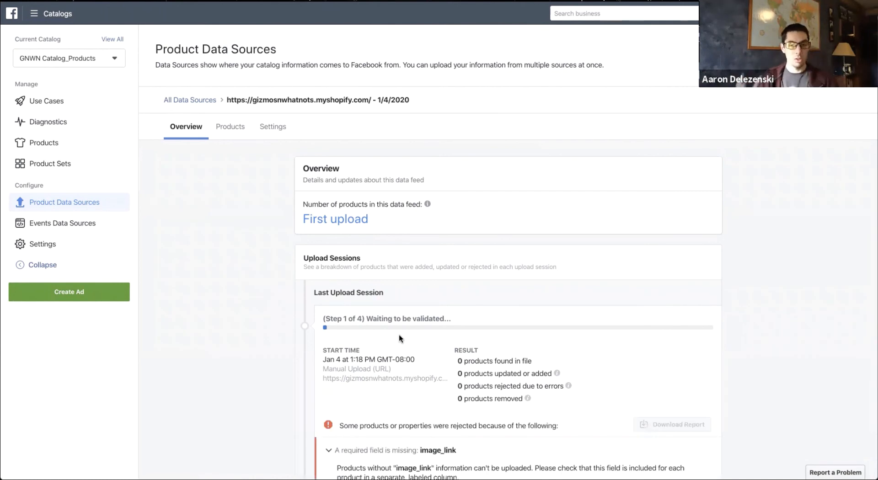
- Review the last upload session's results and examine the details of the image_link error and the google_product_category warning
{"action": "scroll", "coordinate": [399, 334], "scroll_direction": "down", "scroll_amount": 5}
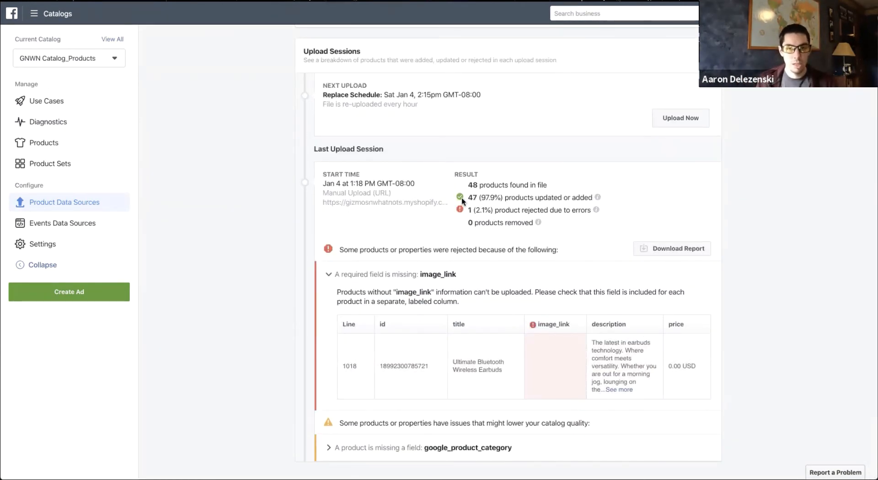
{"action": "triple_click", "coordinate": [580, 198]}
{"action": "left_click", "coordinate": [329, 252]}
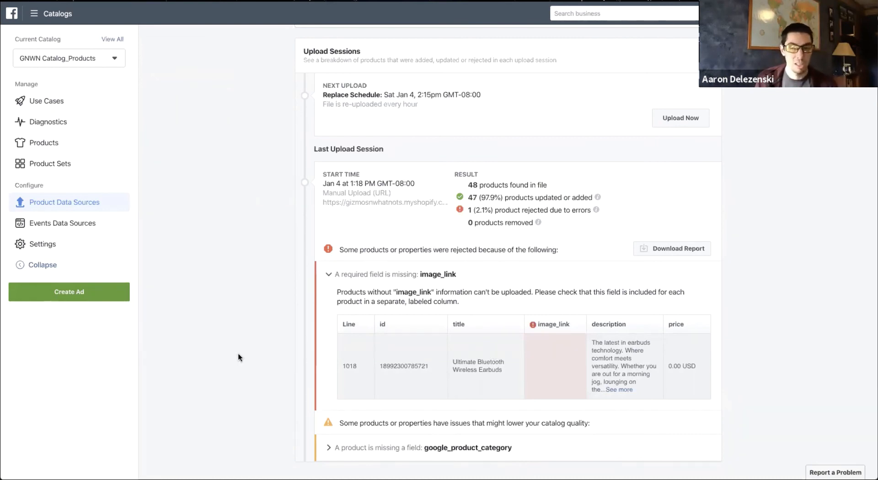
{"action": "left_click", "coordinate": [329, 451]}
{"action": "scroll", "coordinate": [331, 315], "scroll_direction": "down", "scroll_amount": 2}
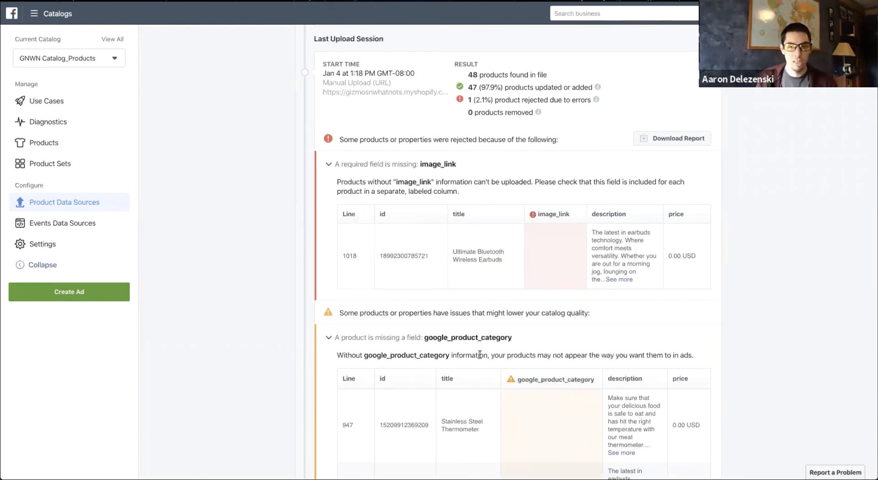
{"action": "scroll", "coordinate": [479, 355], "scroll_direction": "down", "scroll_amount": 2}
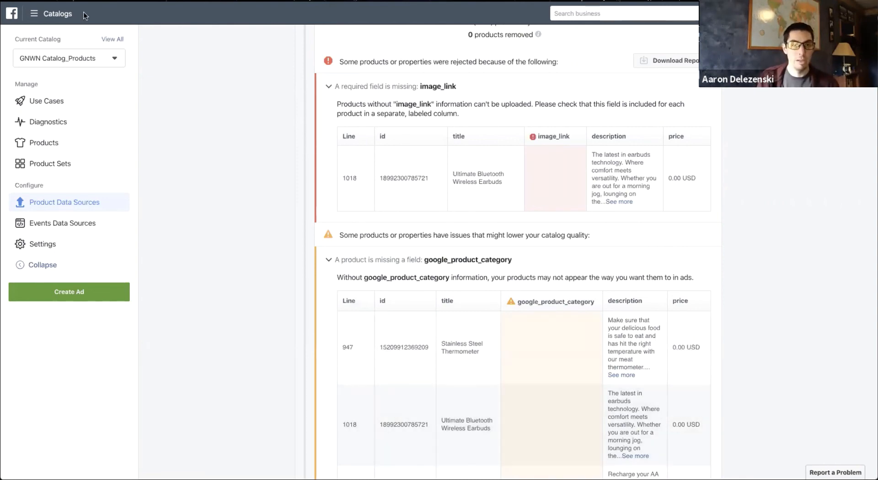
{"action": "scroll", "coordinate": [219, 233], "scroll_direction": "down", "scroll_amount": 1}
{"action": "scroll", "coordinate": [321, 252], "scroll_direction": "up", "scroll_amount": 10}
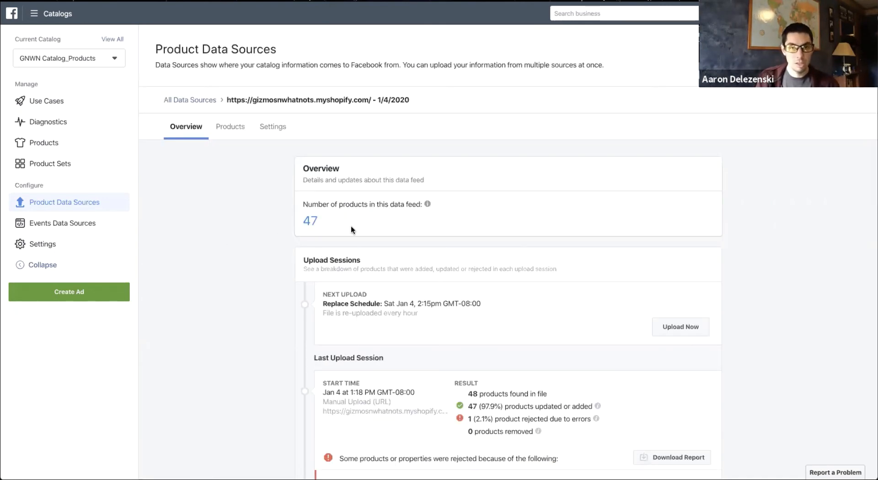
- Look through the catalog's activated products and check its list of product data sources
{"action": "left_click", "coordinate": [266, 262]}
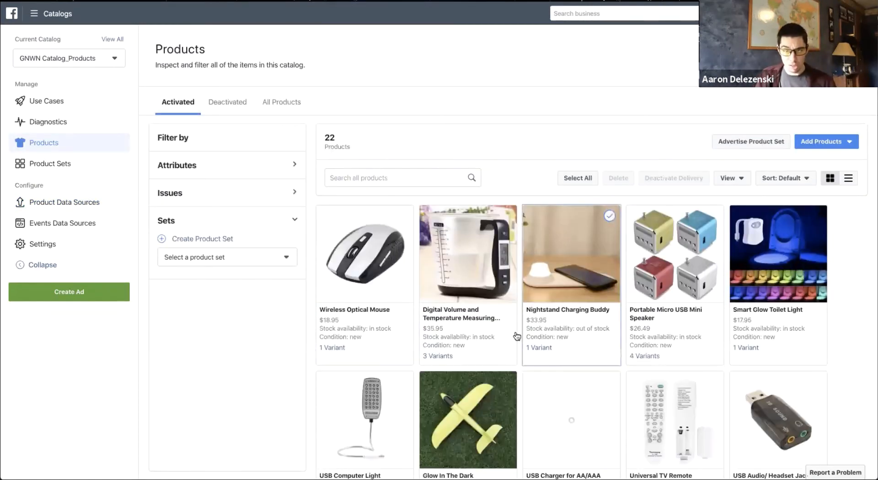
{"action": "scroll", "coordinate": [517, 337], "scroll_direction": "down", "scroll_amount": 10}
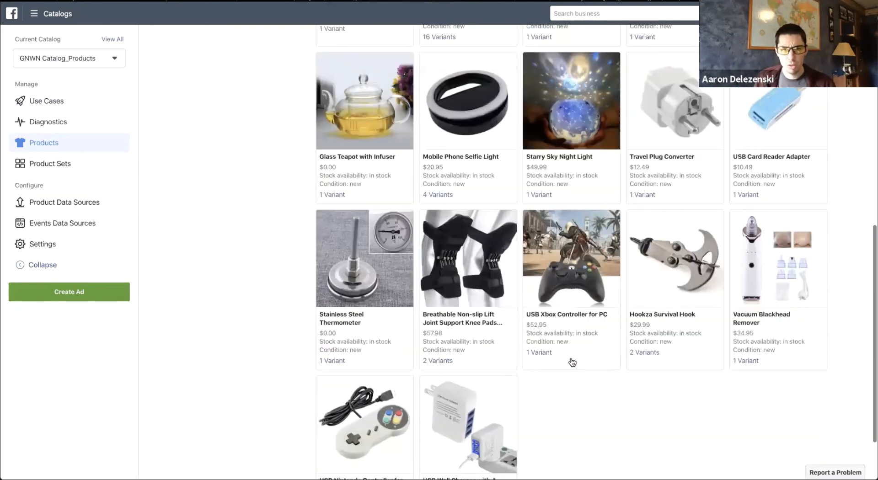
{"action": "scroll", "coordinate": [622, 369], "scroll_direction": "down", "scroll_amount": 1}
{"action": "scroll", "coordinate": [622, 368], "scroll_direction": "up", "scroll_amount": 4}
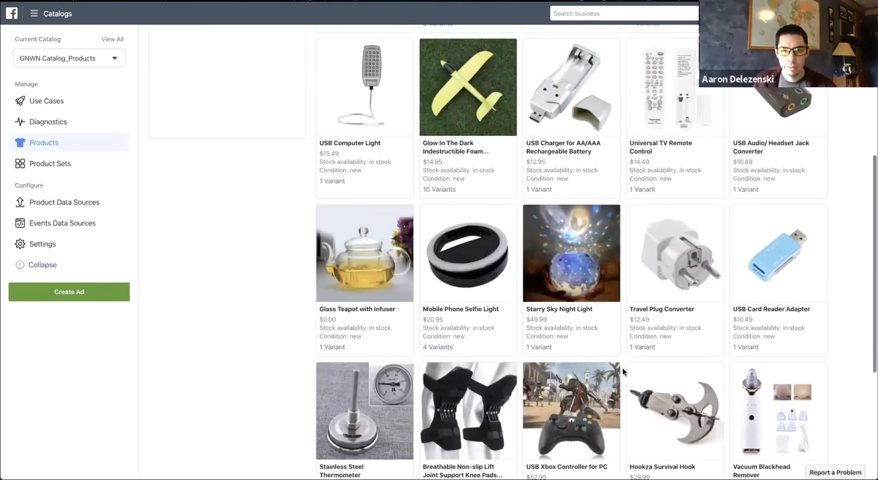
{"action": "scroll", "coordinate": [623, 369], "scroll_direction": "up", "scroll_amount": 7}
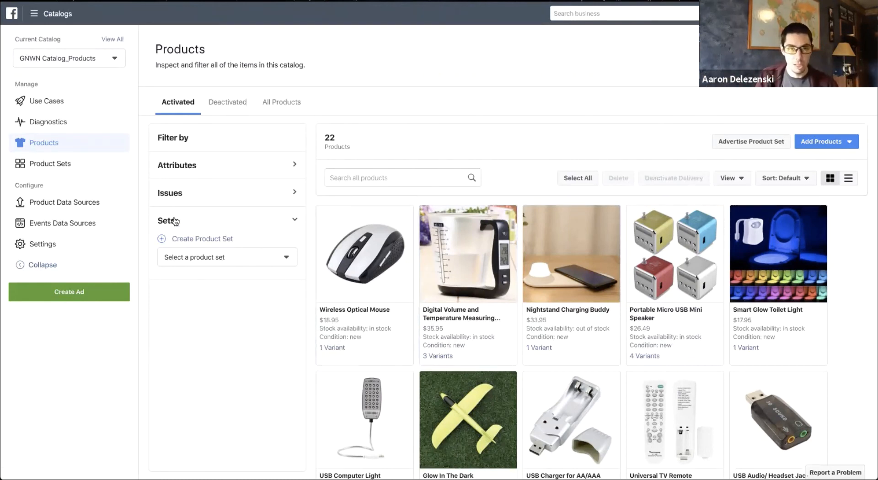
{"action": "left_click", "coordinate": [50, 163]}
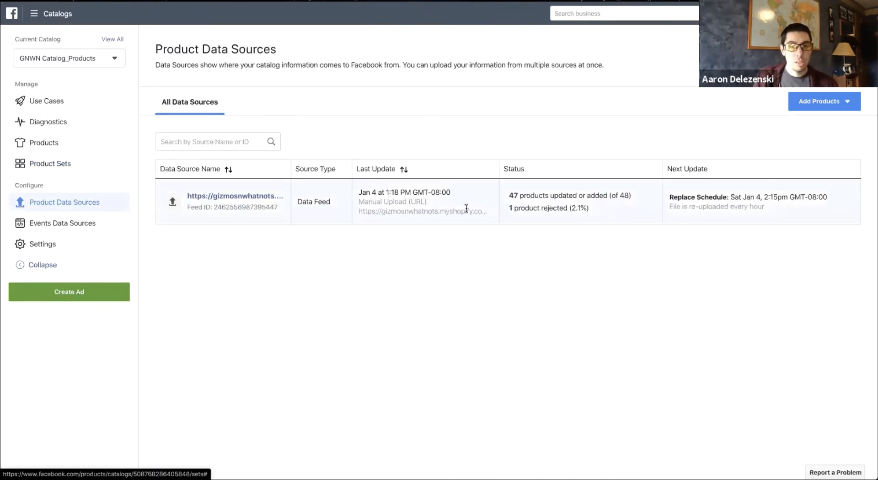
- Find the events data sources matching "giz" and connect Gizmos N Whatnots's Main Pixel to the catalog's item tracking
{"action": "left_click", "coordinate": [62, 225]}
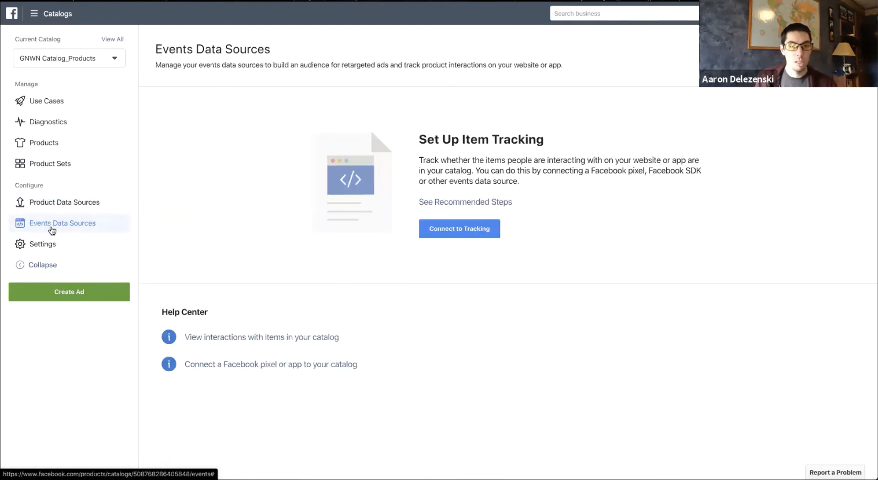
{"action": "left_click", "coordinate": [466, 236]}
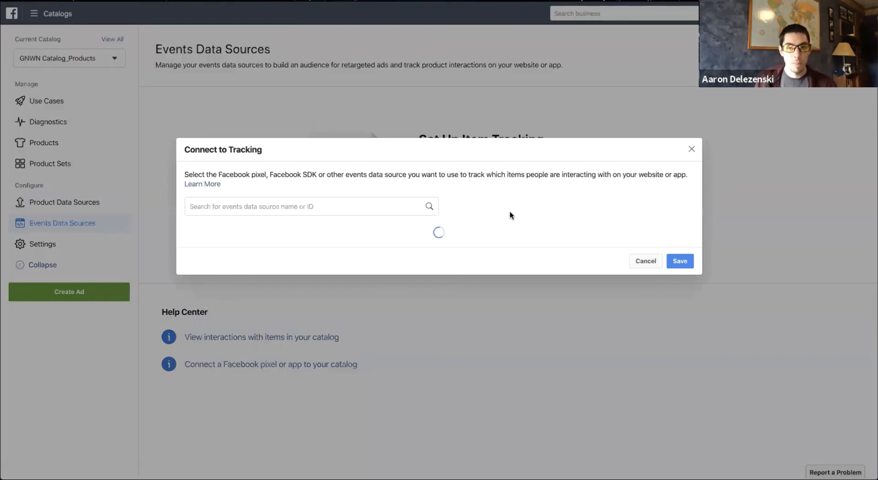
{"action": "type", "text": "giz"}
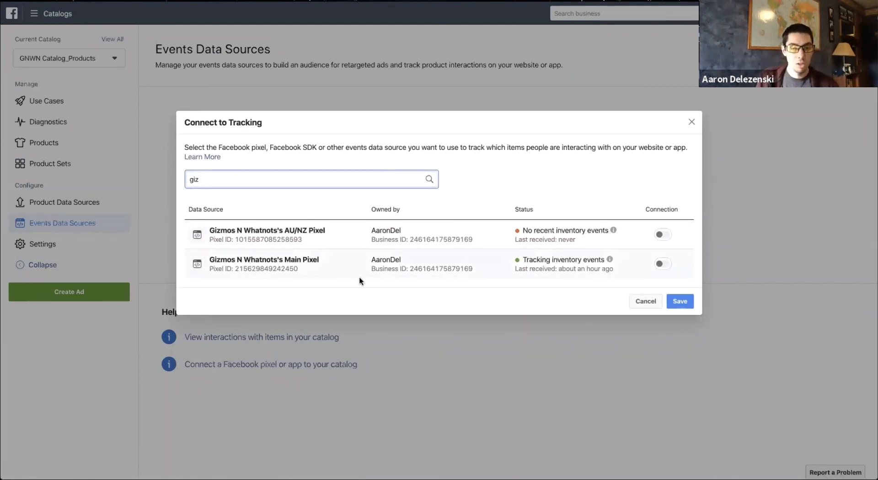
{"action": "left_click", "coordinate": [664, 264]}
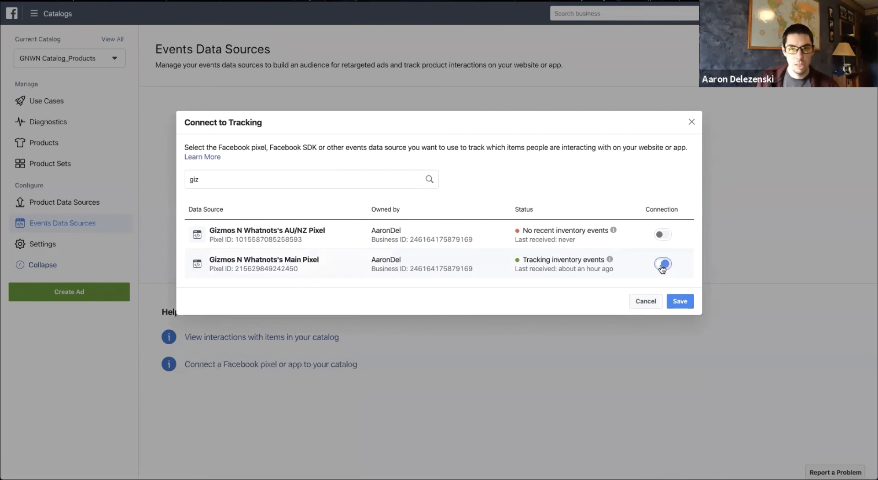
{"action": "left_click", "coordinate": [666, 299]}
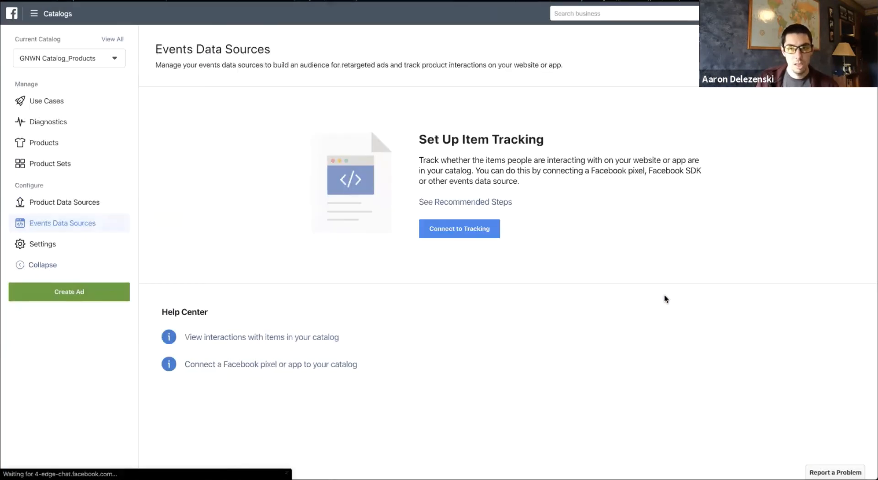